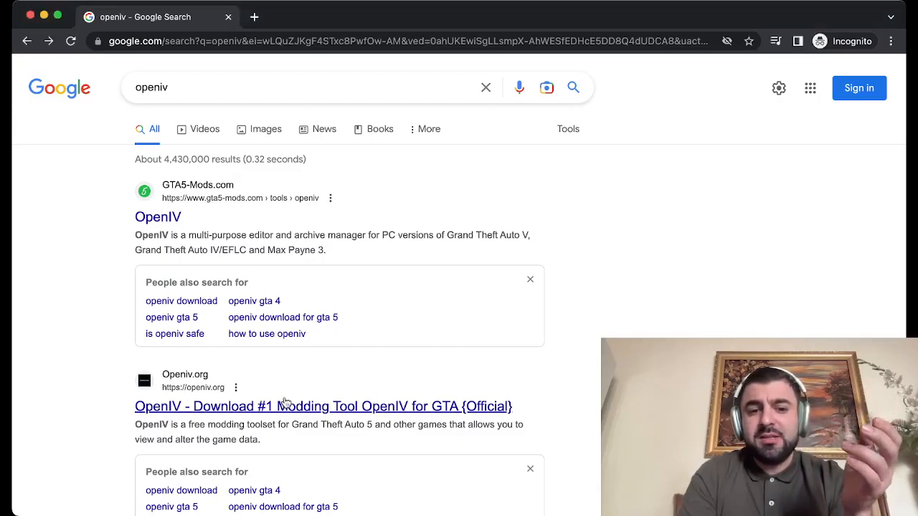
{"action": "scroll", "coordinate": [283, 380], "scroll_direction": "down", "scroll_amount": 5}
{"action": "scroll", "coordinate": [286, 397], "scroll_direction": "down", "scroll_amount": 5}
{"action": "scroll", "coordinate": [286, 396], "scroll_direction": "up", "scroll_amount": 5}
{"action": "scroll", "coordinate": [286, 397], "scroll_direction": "up", "scroll_amount": 5}
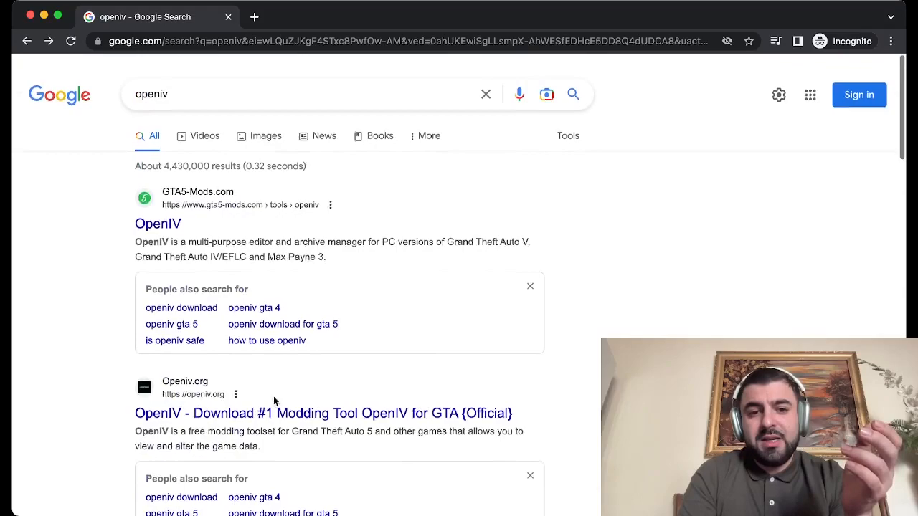
{"action": "left_click", "coordinate": [264, 407]}
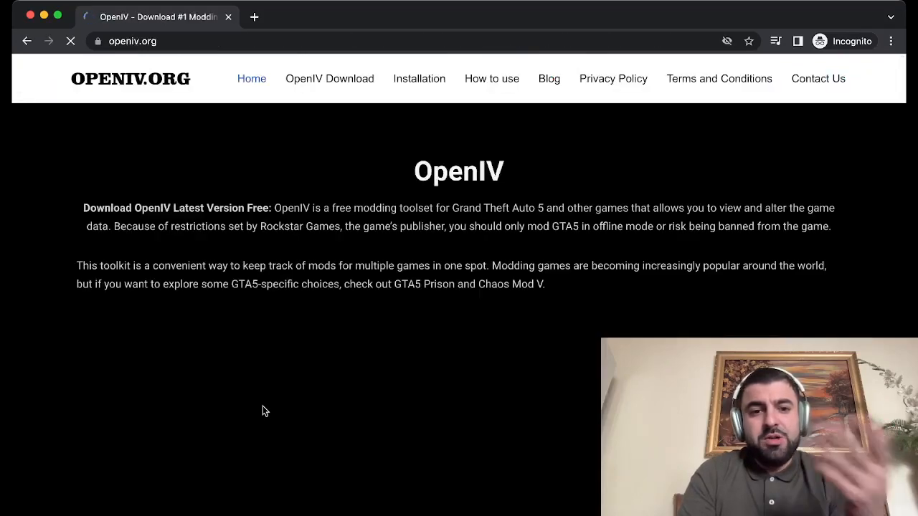
{"action": "scroll", "coordinate": [262, 406], "scroll_direction": "down", "scroll_amount": 2}
{"action": "scroll", "coordinate": [262, 406], "scroll_direction": "down", "scroll_amount": 5}
{"action": "scroll", "coordinate": [263, 406], "scroll_direction": "down", "scroll_amount": 4}
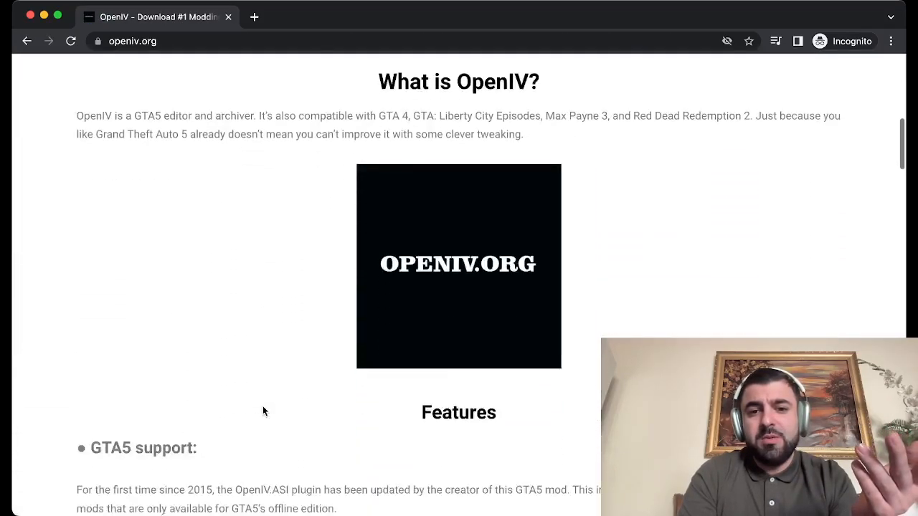
{"action": "scroll", "coordinate": [262, 406], "scroll_direction": "down", "scroll_amount": 5}
{"action": "scroll", "coordinate": [262, 406], "scroll_direction": "down", "scroll_amount": 2}
{"action": "scroll", "coordinate": [263, 406], "scroll_direction": "down", "scroll_amount": 6}
{"action": "scroll", "coordinate": [263, 406], "scroll_direction": "down", "scroll_amount": 4}
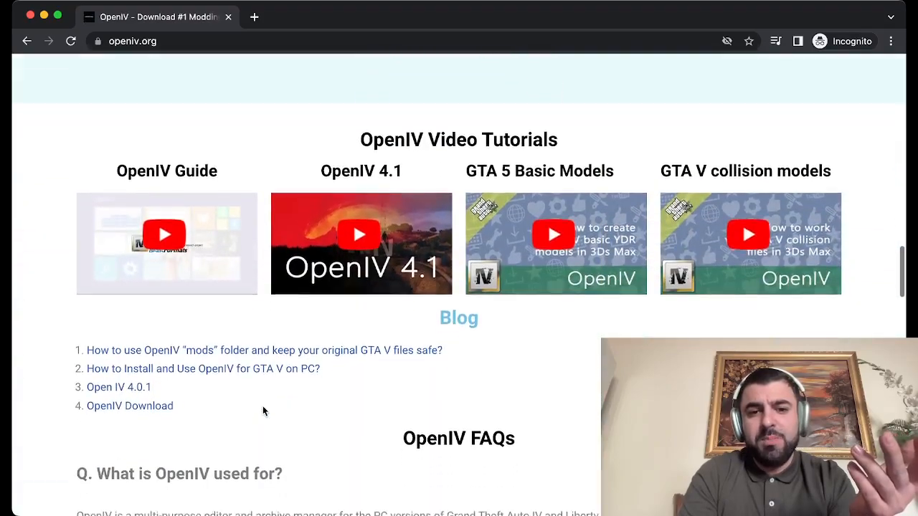
{"action": "scroll", "coordinate": [262, 406], "scroll_direction": "down", "scroll_amount": 1}
{"action": "scroll", "coordinate": [262, 406], "scroll_direction": "up", "scroll_amount": 8}
{"action": "scroll", "coordinate": [262, 411], "scroll_direction": "up", "scroll_amount": 10}
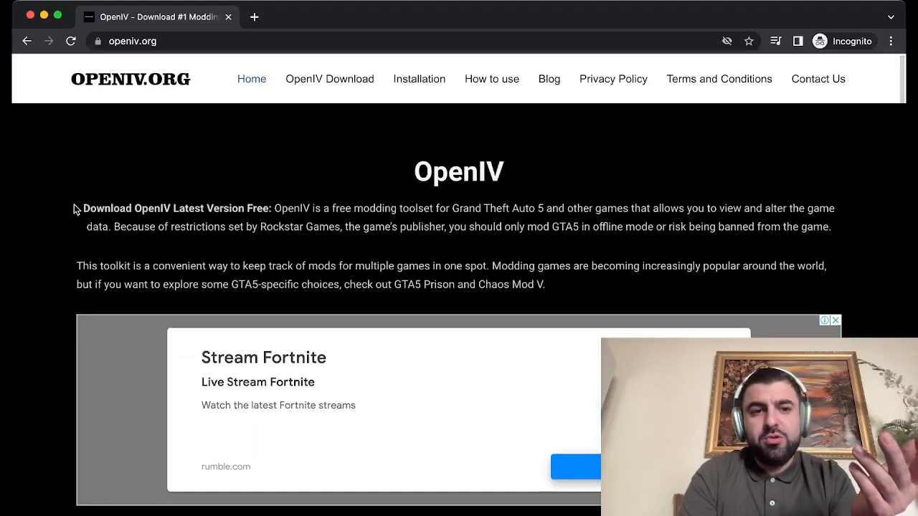
{"action": "left_click", "coordinate": [27, 41]}
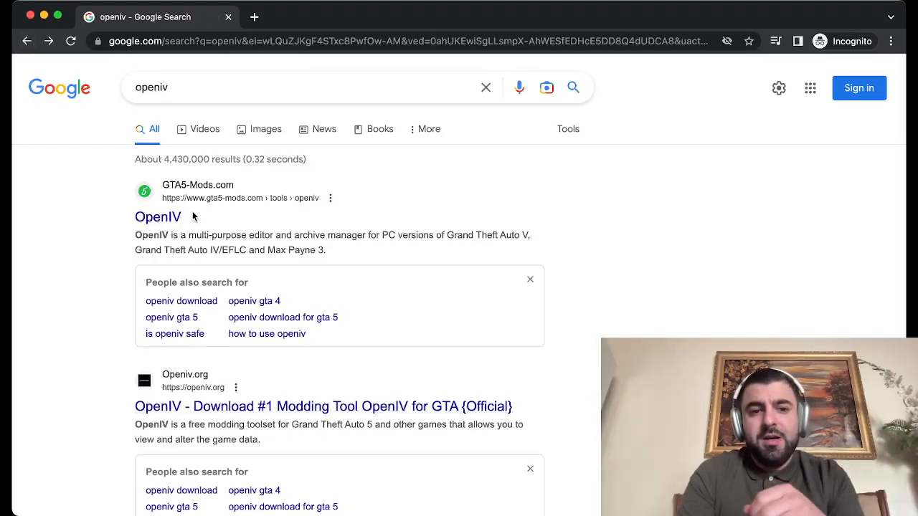
{"action": "left_click", "coordinate": [160, 217]}
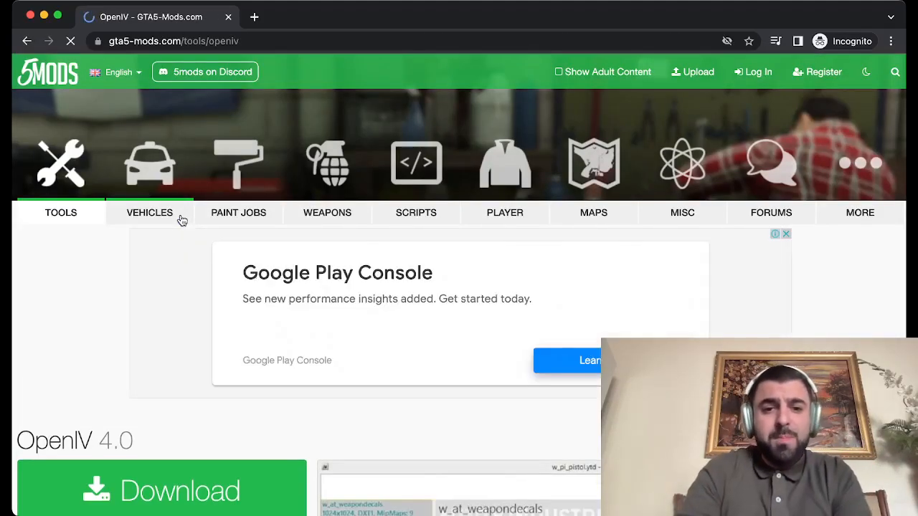
{"action": "scroll", "coordinate": [181, 219], "scroll_direction": "down", "scroll_amount": 5}
{"action": "scroll", "coordinate": [182, 218], "scroll_direction": "down", "scroll_amount": 3}
{"action": "scroll", "coordinate": [181, 221], "scroll_direction": "down", "scroll_amount": 3}
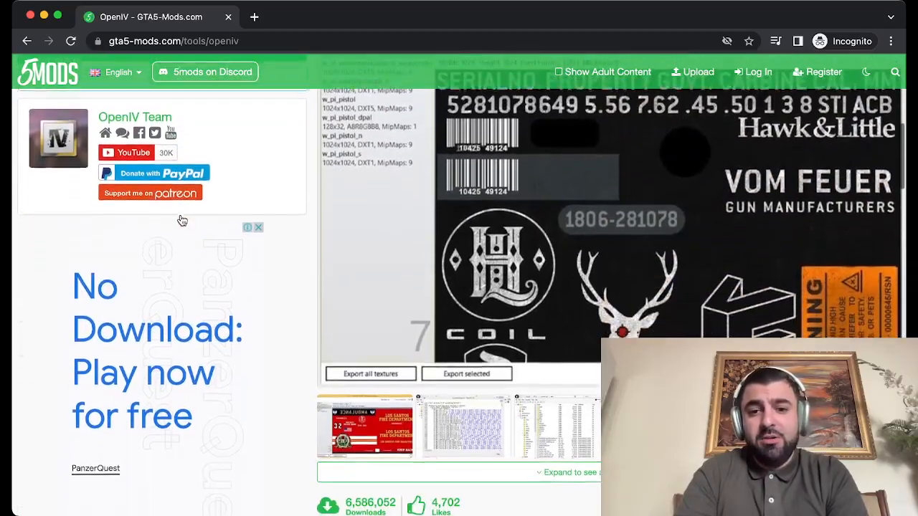
{"action": "scroll", "coordinate": [182, 221], "scroll_direction": "down", "scroll_amount": 3}
{"action": "scroll", "coordinate": [181, 220], "scroll_direction": "down", "scroll_amount": 2}
{"action": "scroll", "coordinate": [181, 219], "scroll_direction": "down", "scroll_amount": 1}
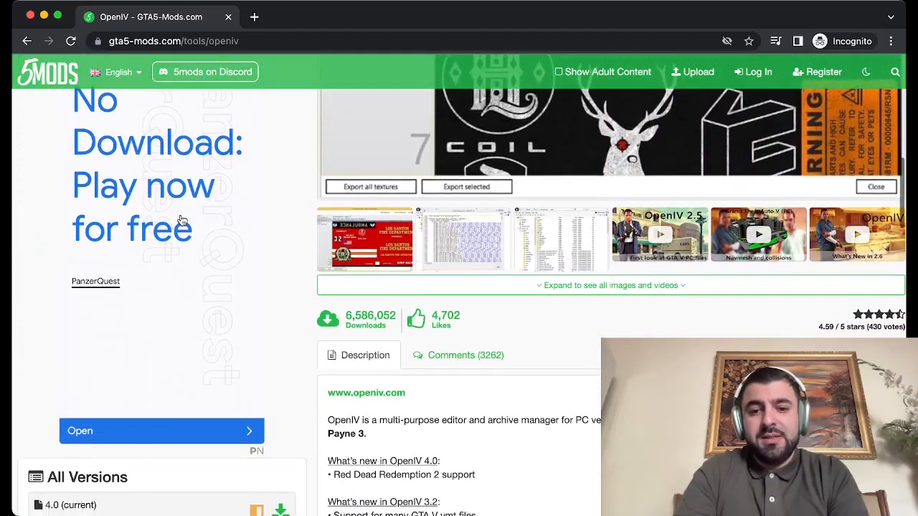
{"action": "scroll", "coordinate": [182, 218], "scroll_direction": "down", "scroll_amount": 10}
{"action": "scroll", "coordinate": [181, 218], "scroll_direction": "down", "scroll_amount": 10}
{"action": "scroll", "coordinate": [181, 219], "scroll_direction": "down", "scroll_amount": 2}
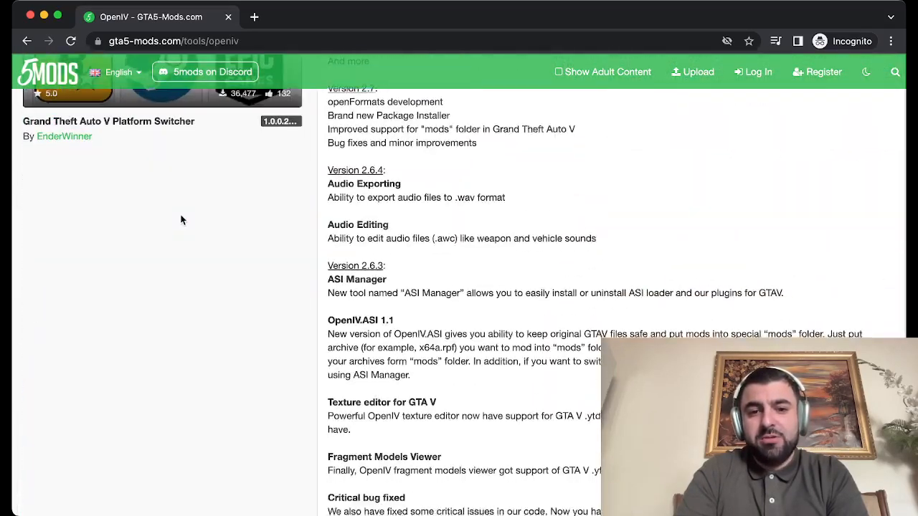
{"action": "scroll", "coordinate": [181, 219], "scroll_direction": "down", "scroll_amount": 8}
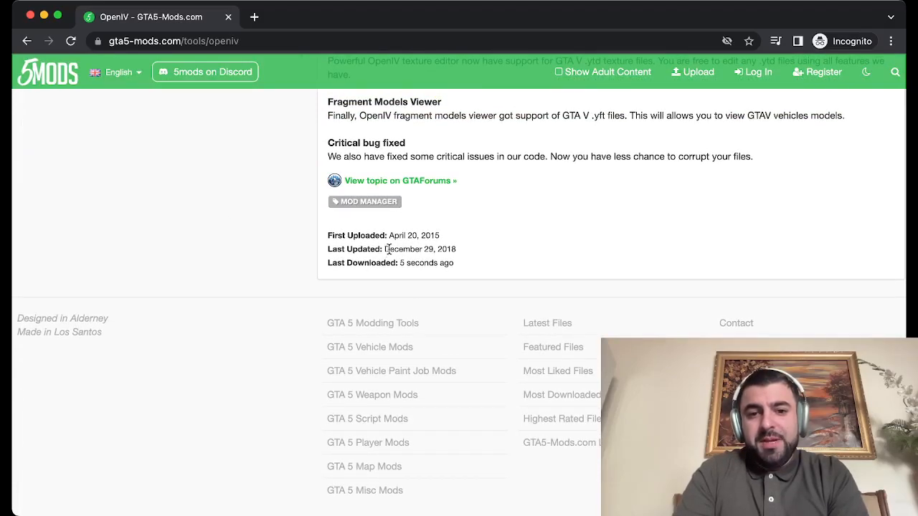
{"action": "left_click_drag", "start_coordinate": [388, 249], "coordinate": [462, 251]}
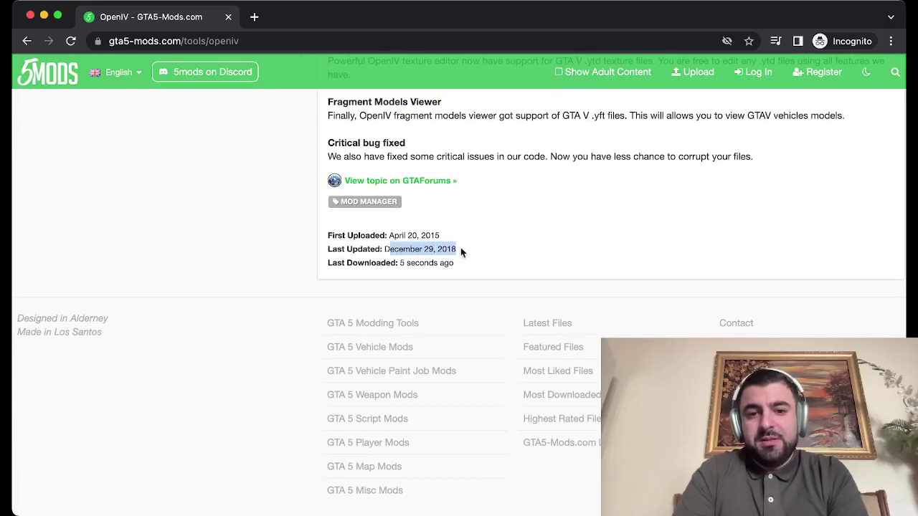
{"action": "left_click", "coordinate": [27, 41]}
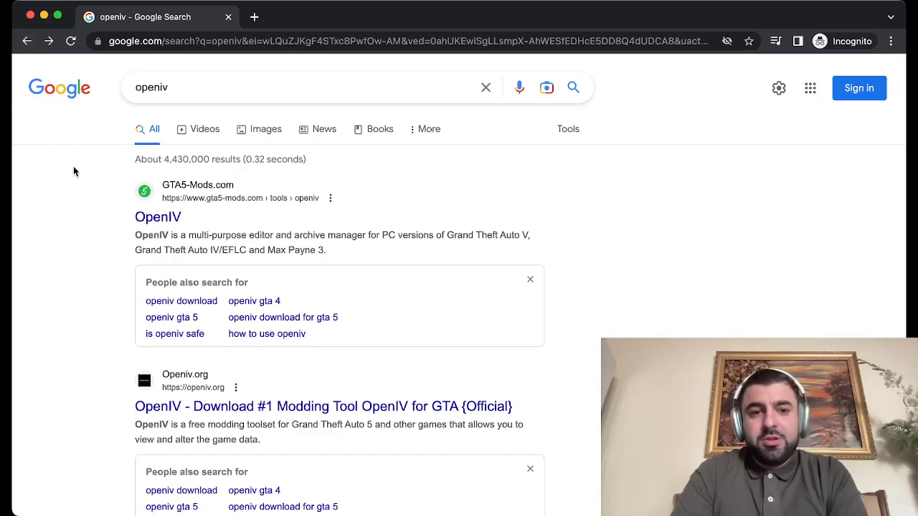
Switch from Chrome to Discord, landing on the ZinoVision's HQ rules channel.
{"action": "key", "text": "super+Tab"}
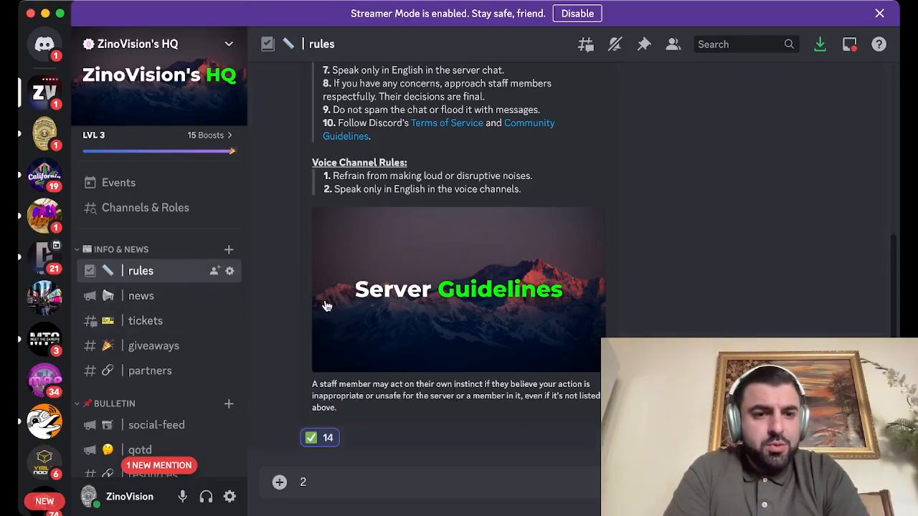
{"action": "scroll", "coordinate": [68, 111], "scroll_direction": "down", "scroll_amount": 3}
{"action": "scroll", "coordinate": [193, 315], "scroll_direction": "down", "scroll_amount": 1}
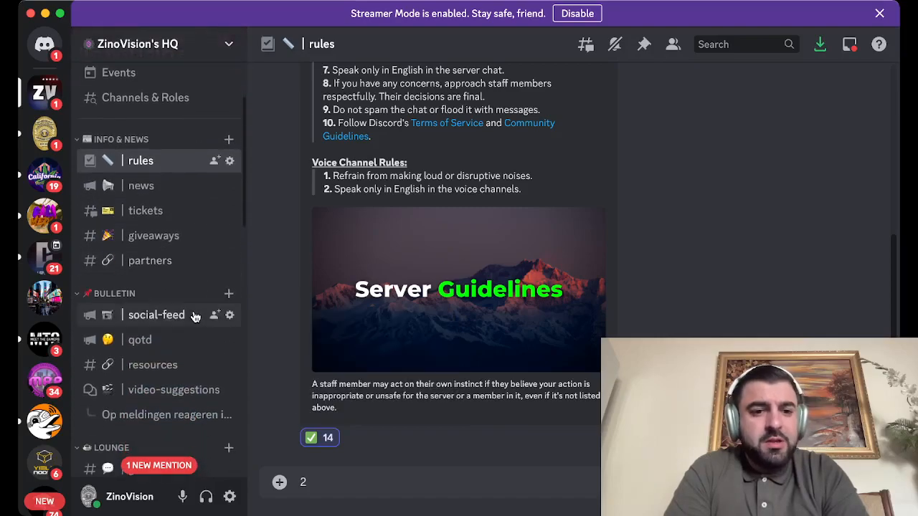
{"action": "scroll", "coordinate": [196, 316], "scroll_direction": "down", "scroll_amount": 3}
{"action": "scroll", "coordinate": [196, 315], "scroll_direction": "down", "scroll_amount": 3}
{"action": "scroll", "coordinate": [195, 315], "scroll_direction": "down", "scroll_amount": 2}
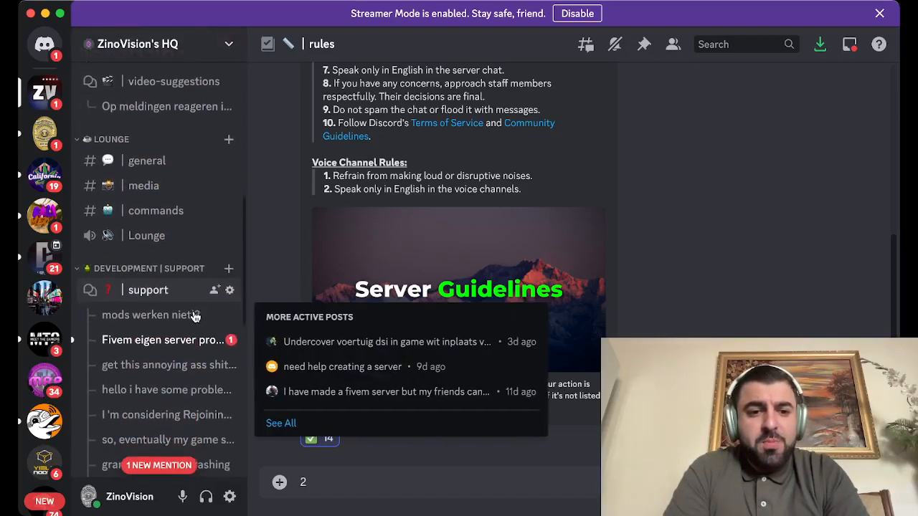
{"action": "scroll", "coordinate": [196, 316], "scroll_direction": "down", "scroll_amount": 3}
{"action": "scroll", "coordinate": [196, 316], "scroll_direction": "down", "scroll_amount": 3}
{"action": "scroll", "coordinate": [195, 316], "scroll_direction": "down", "scroll_amount": 2}
{"action": "scroll", "coordinate": [196, 316], "scroll_direction": "up", "scroll_amount": 2}
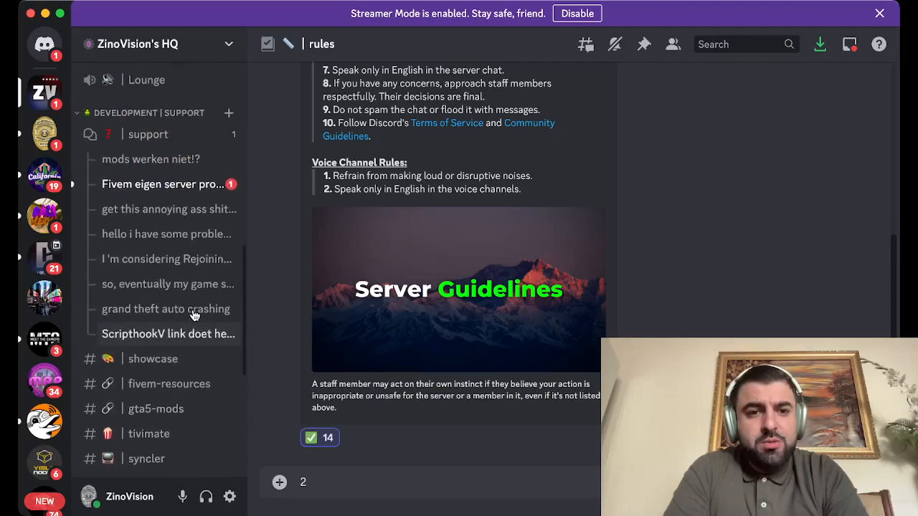
{"action": "scroll", "coordinate": [194, 315], "scroll_direction": "up", "scroll_amount": 1}
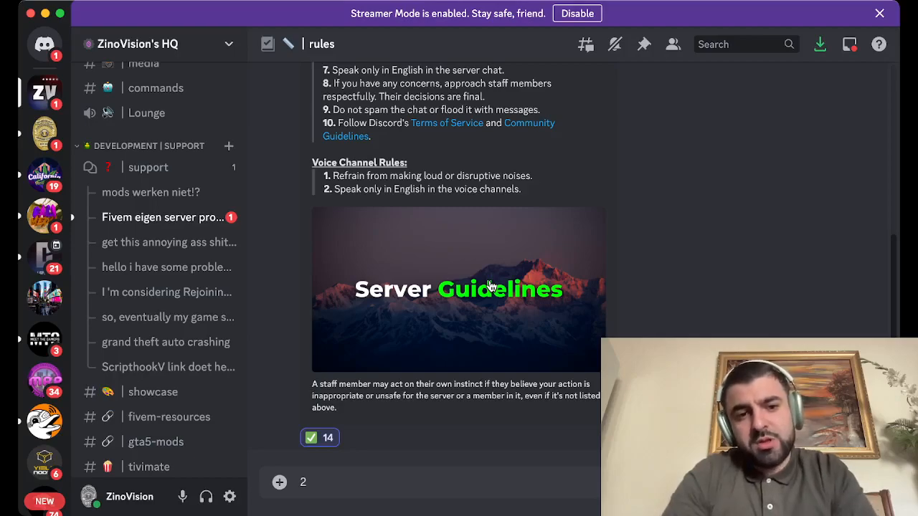
{"action": "scroll", "coordinate": [142, 402], "scroll_direction": "down", "scroll_amount": 3}
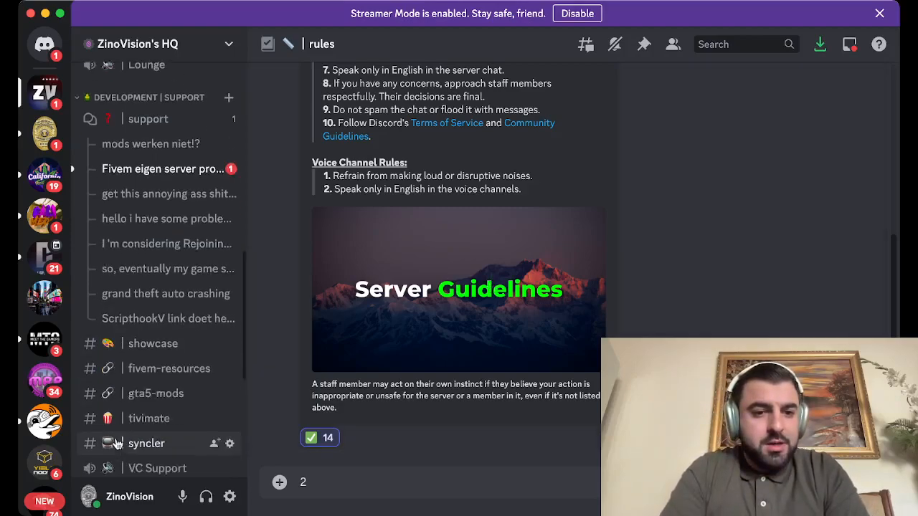
{"action": "scroll", "coordinate": [142, 402], "scroll_direction": "down", "scroll_amount": 3}
{"action": "scroll", "coordinate": [115, 431], "scroll_direction": "down", "scroll_amount": 2}
{"action": "scroll", "coordinate": [115, 445], "scroll_direction": "down", "scroll_amount": 2}
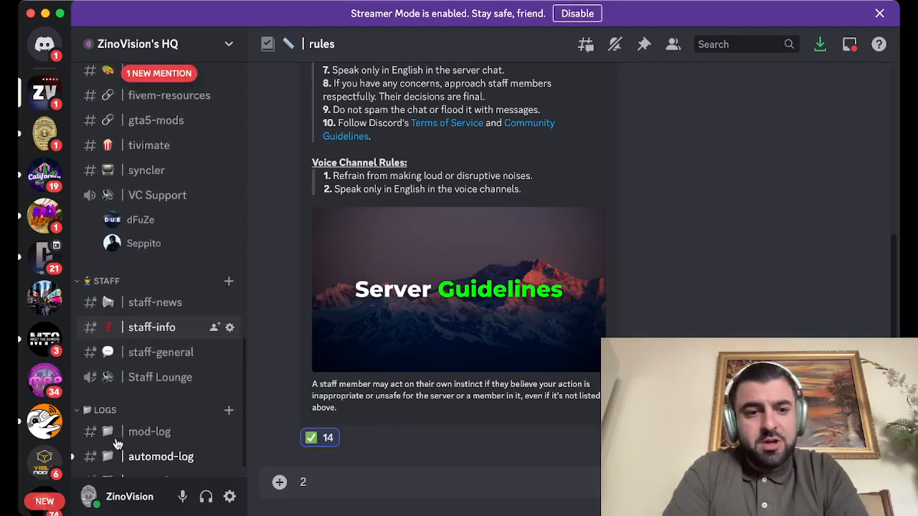
{"action": "scroll", "coordinate": [115, 445], "scroll_direction": "down", "scroll_amount": 2}
{"action": "scroll", "coordinate": [115, 445], "scroll_direction": "up", "scroll_amount": 2}
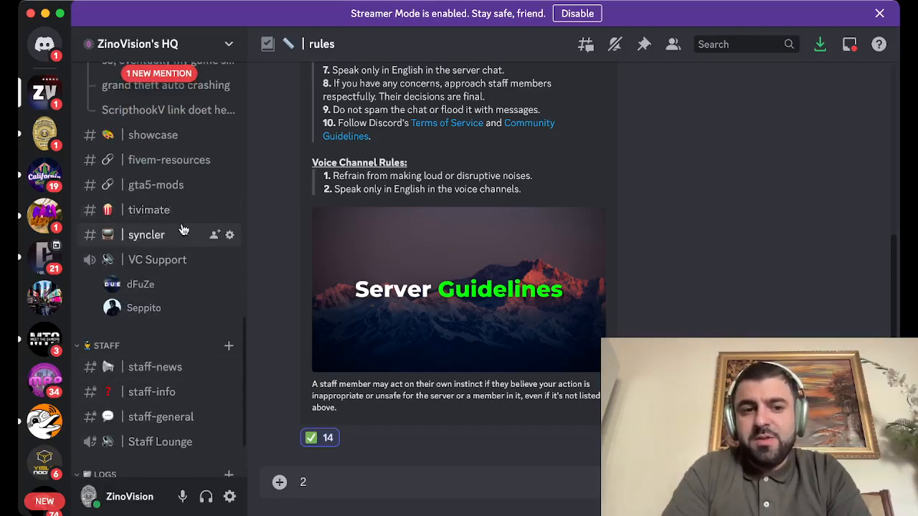
{"action": "scroll", "coordinate": [158, 366], "scroll_direction": "down", "scroll_amount": 3}
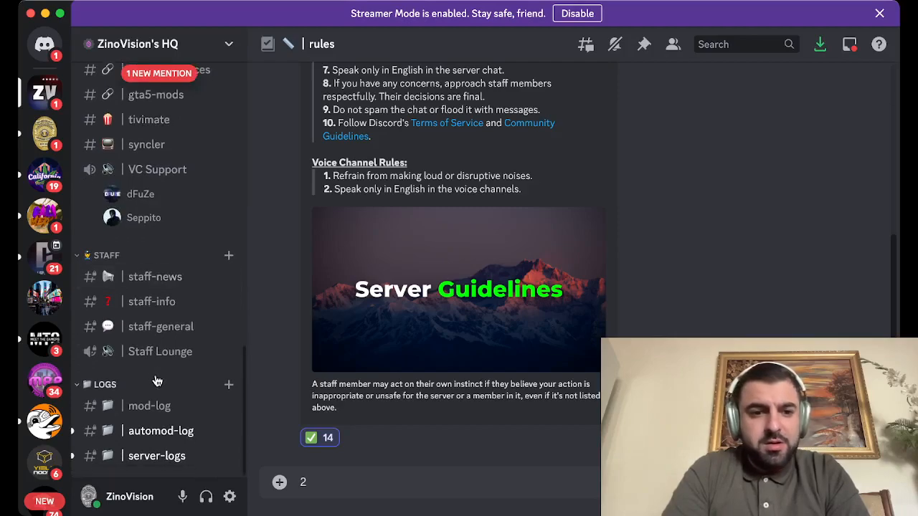
{"action": "scroll", "coordinate": [158, 381], "scroll_direction": "up", "scroll_amount": 2}
{"action": "scroll", "coordinate": [158, 380], "scroll_direction": "up", "scroll_amount": 3}
{"action": "scroll", "coordinate": [158, 380], "scroll_direction": "up", "scroll_amount": 2}
{"action": "scroll", "coordinate": [158, 378], "scroll_direction": "down", "scroll_amount": 3}
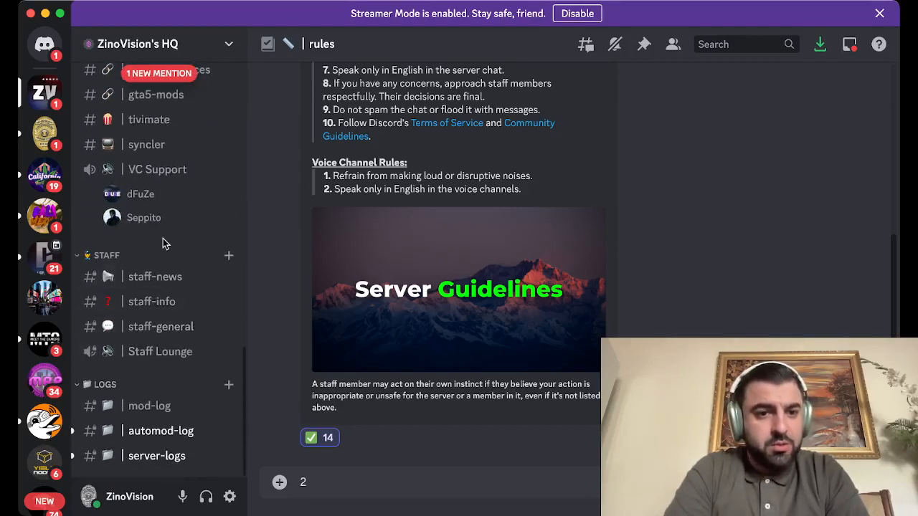
{"action": "scroll", "coordinate": [164, 244], "scroll_direction": "up", "scroll_amount": 3}
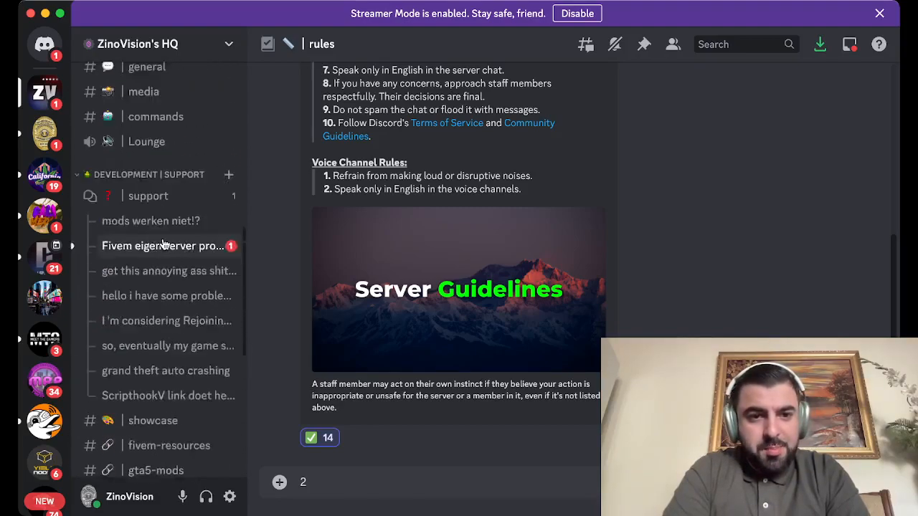
{"action": "scroll", "coordinate": [164, 244], "scroll_direction": "up", "scroll_amount": 3}
{"action": "scroll", "coordinate": [163, 243], "scroll_direction": "up", "scroll_amount": 2}
{"action": "scroll", "coordinate": [164, 243], "scroll_direction": "up", "scroll_amount": 3}
{"action": "scroll", "coordinate": [163, 244], "scroll_direction": "up", "scroll_amount": 2}
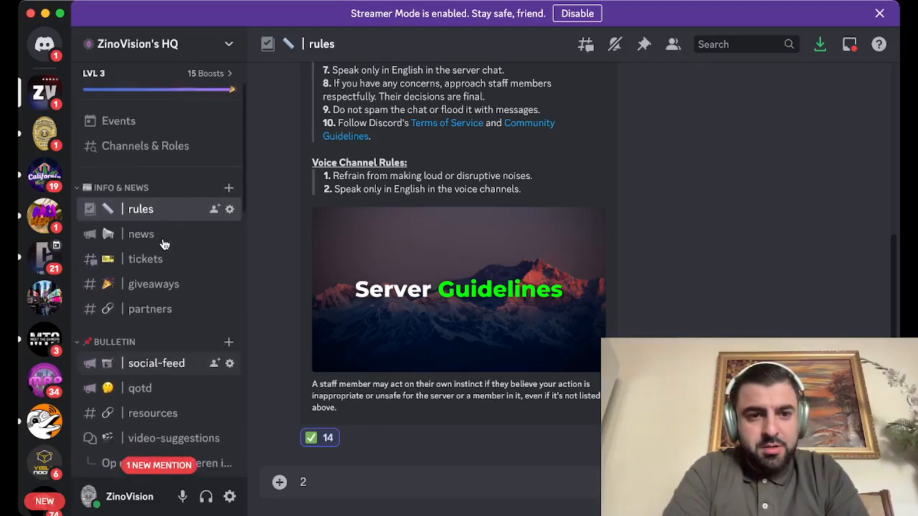
{"action": "scroll", "coordinate": [163, 244], "scroll_direction": "down", "scroll_amount": 2}
{"action": "scroll", "coordinate": [163, 243], "scroll_direction": "down", "scroll_amount": 2}
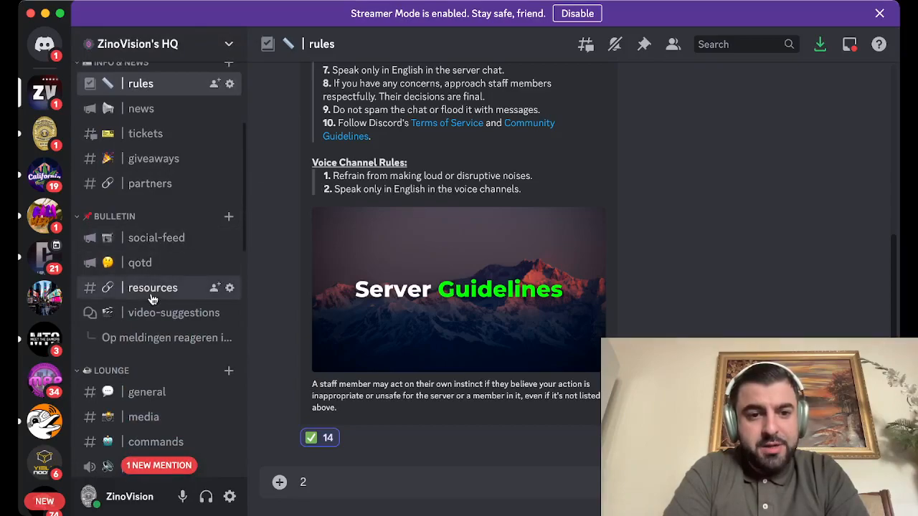
Open the #resources channel and review its download links, including the OpenIV alternative.
{"action": "left_click", "coordinate": [153, 288]}
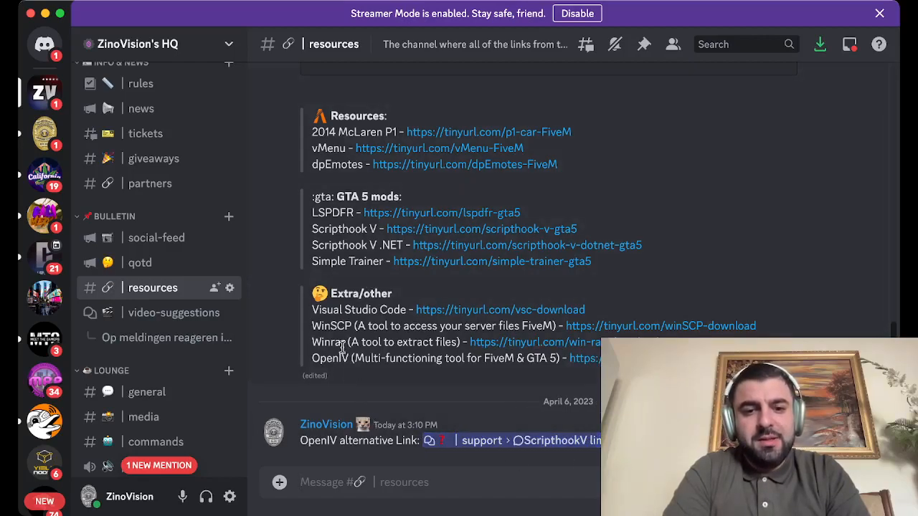
{"action": "scroll", "coordinate": [342, 346], "scroll_direction": "up", "scroll_amount": 8}
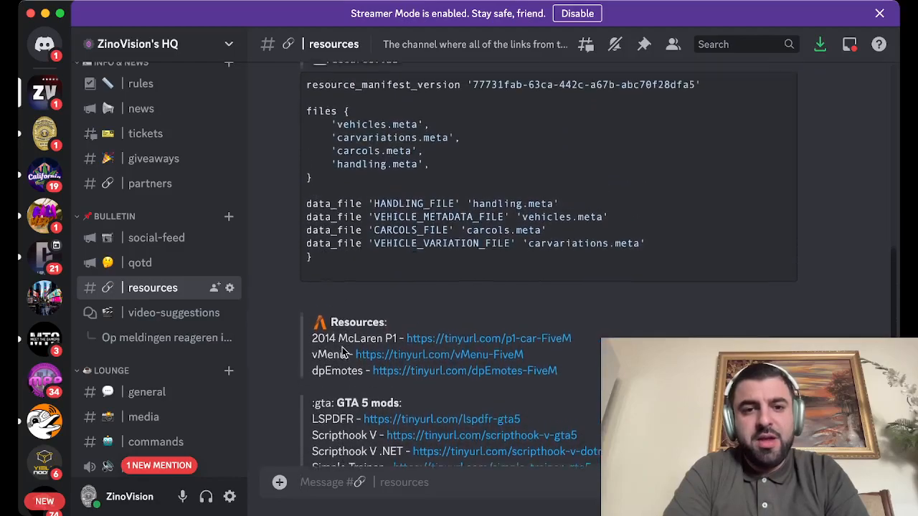
{"action": "scroll", "coordinate": [342, 352], "scroll_direction": "up", "scroll_amount": 6}
{"action": "scroll", "coordinate": [342, 351], "scroll_direction": "up", "scroll_amount": 4}
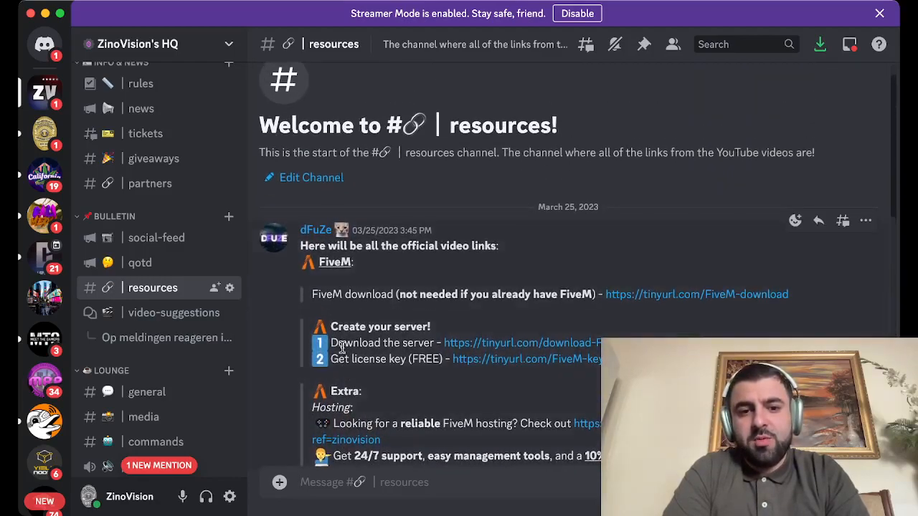
{"action": "scroll", "coordinate": [342, 351], "scroll_direction": "down", "scroll_amount": 10}
{"action": "scroll", "coordinate": [342, 351], "scroll_direction": "down", "scroll_amount": 3}
{"action": "scroll", "coordinate": [342, 352], "scroll_direction": "down", "scroll_amount": 2}
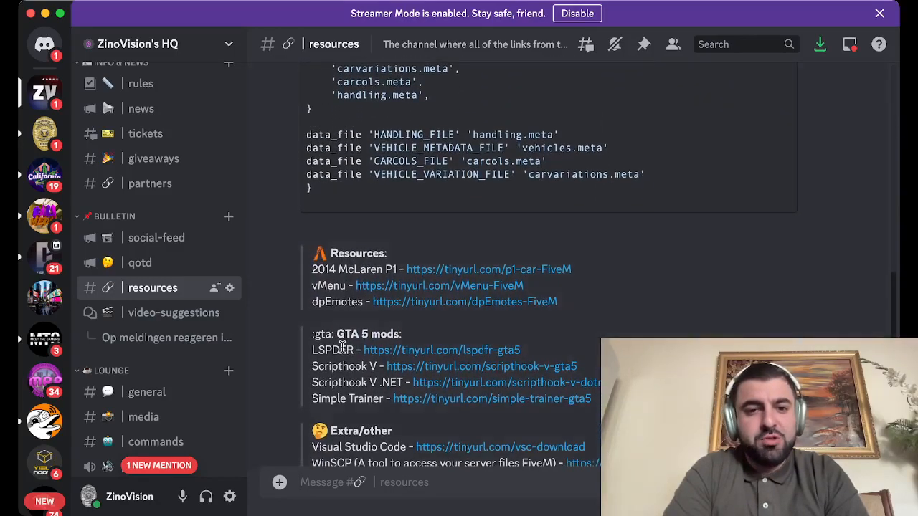
{"action": "scroll", "coordinate": [342, 351], "scroll_direction": "down", "scroll_amount": 2}
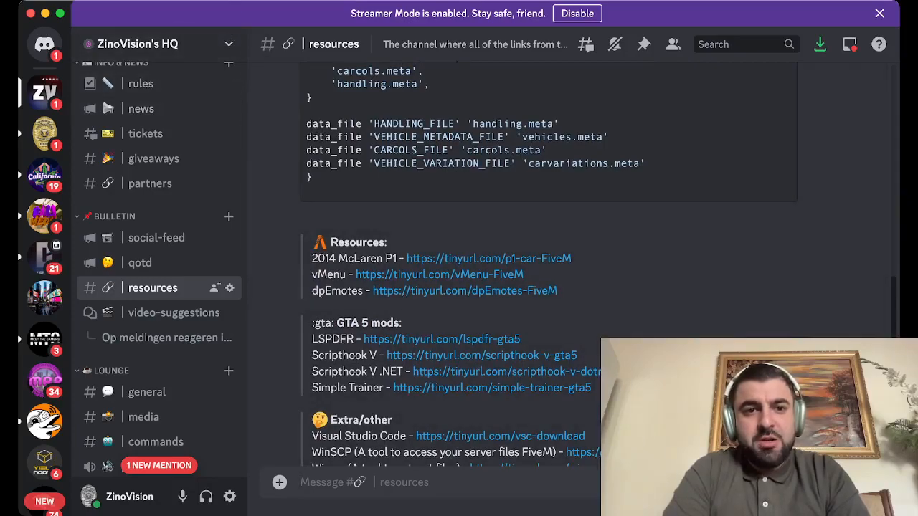